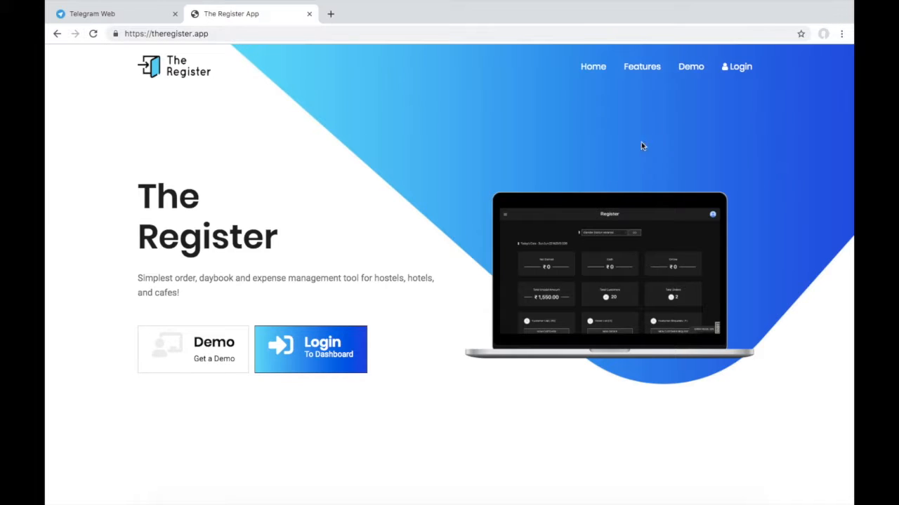
# Log in and review the dashboard's customer, order, request and PayIn/PayOut cards.
pyautogui.click(741, 68)
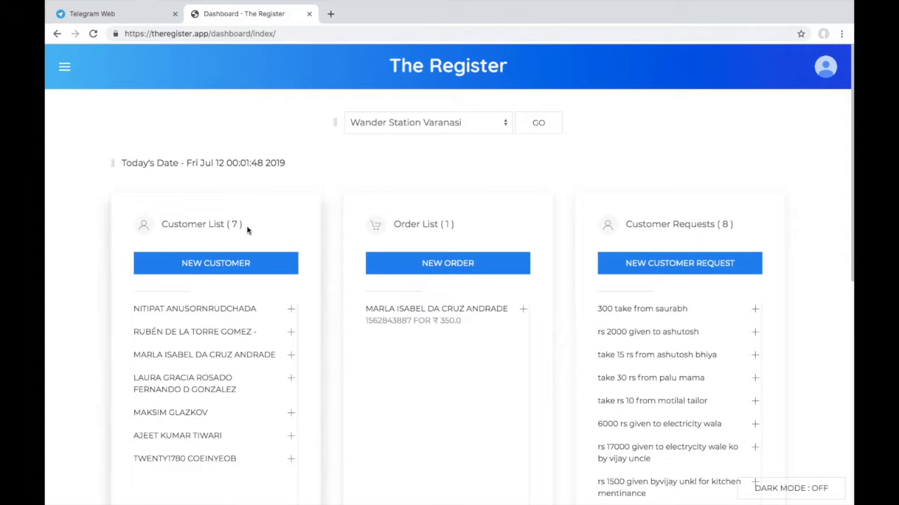
pyautogui.scroll(-2, 117, 277)
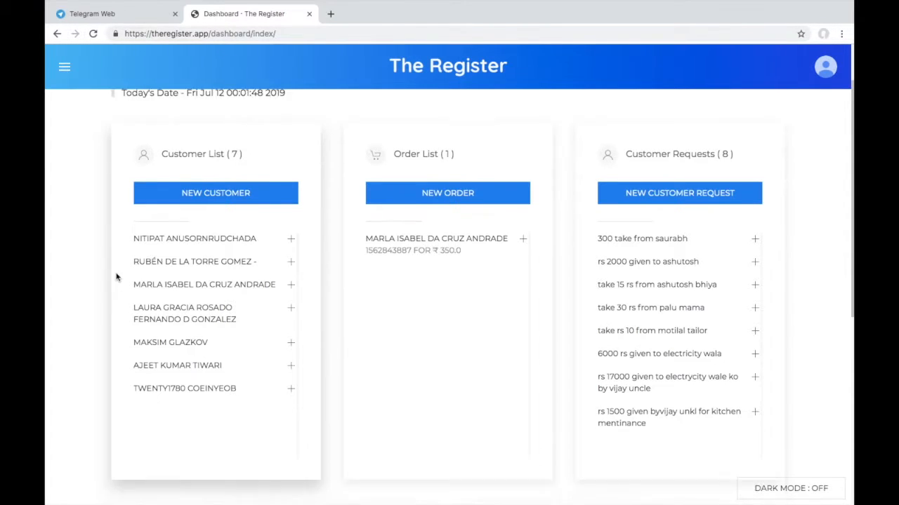
pyautogui.scroll(1, 116, 278)
pyautogui.scroll(-2, 91, 311)
pyautogui.scroll(1, 91, 311)
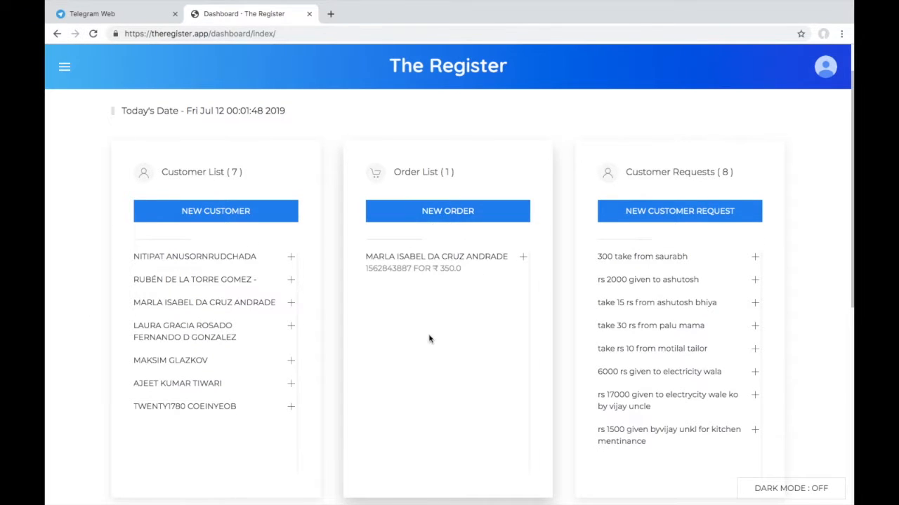
pyautogui.scroll(-1, 428, 360)
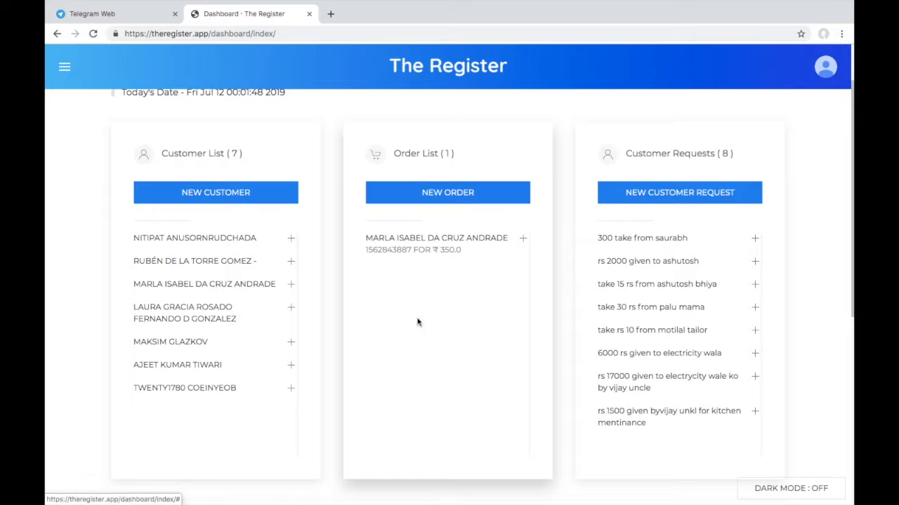
pyautogui.scroll(-5, 407, 348)
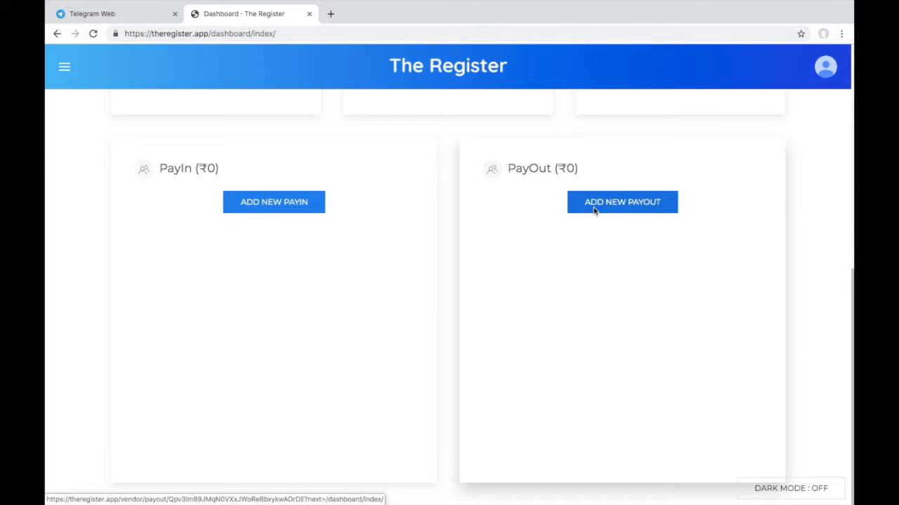
pyautogui.scroll(6, 615, 207)
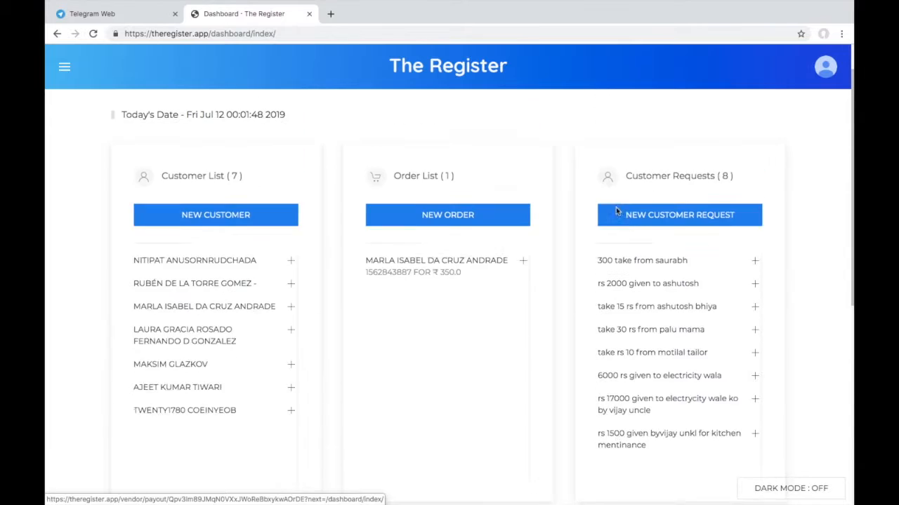
pyautogui.scroll(1, 614, 208)
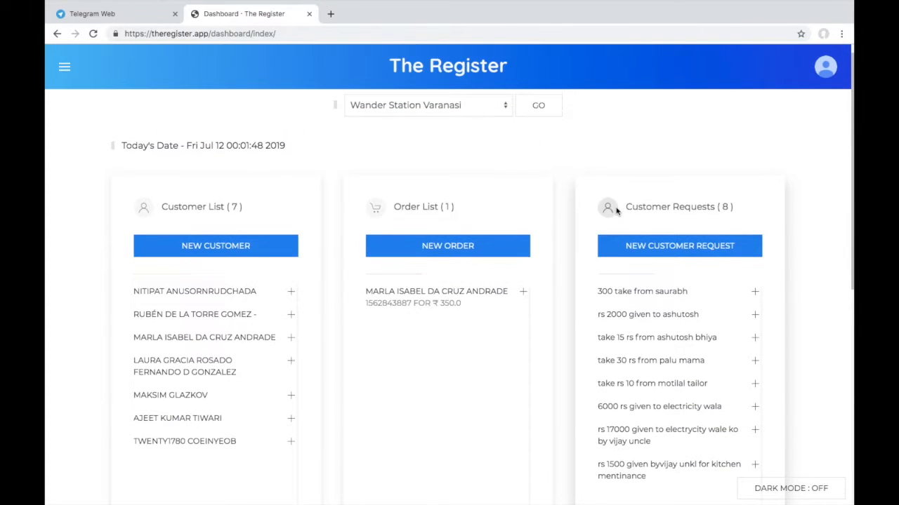
# Start a new order from the Order List and choose to add a new customer.
pyautogui.click(444, 247)
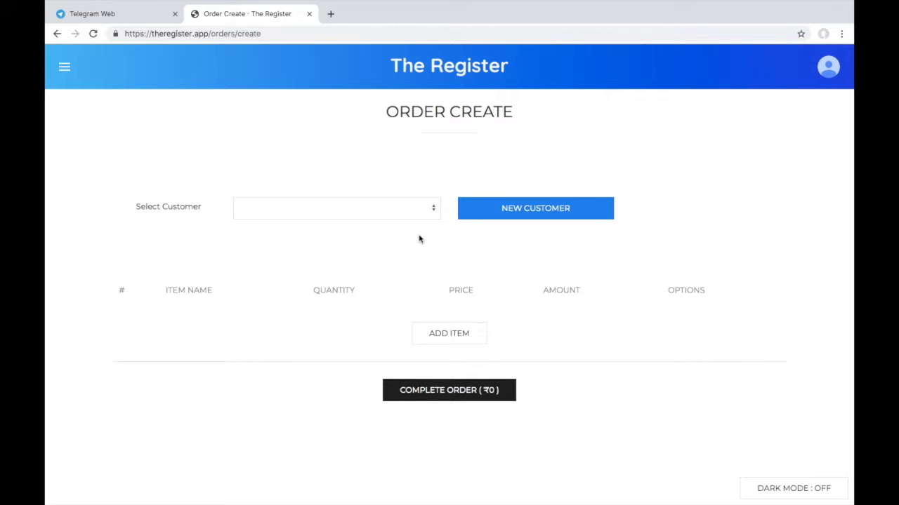
pyautogui.click(505, 213)
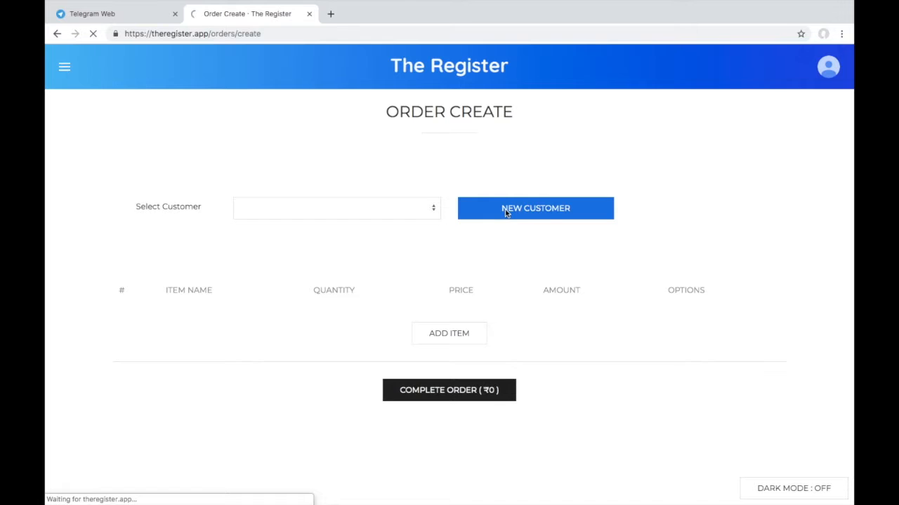
# Create the customer from the saved name suggestion with description 'N/A'.
pyautogui.click(361, 249)
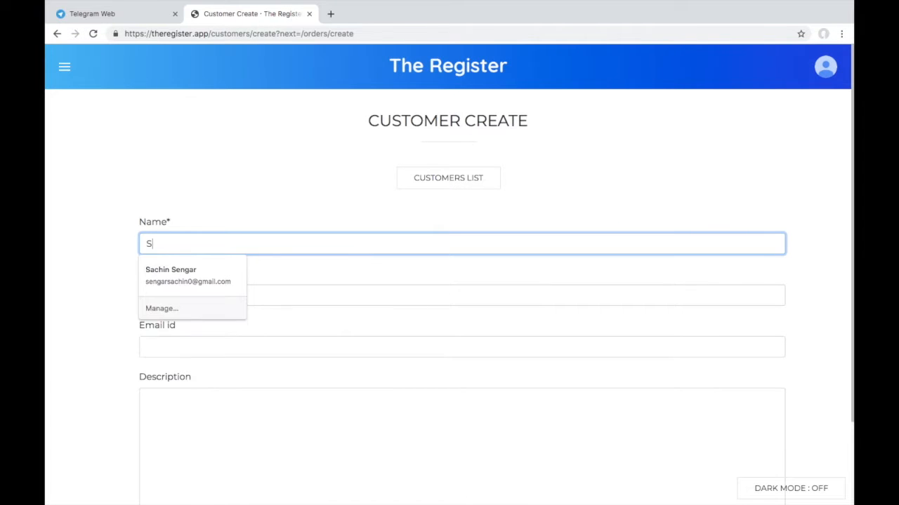
pyautogui.click(208, 279)
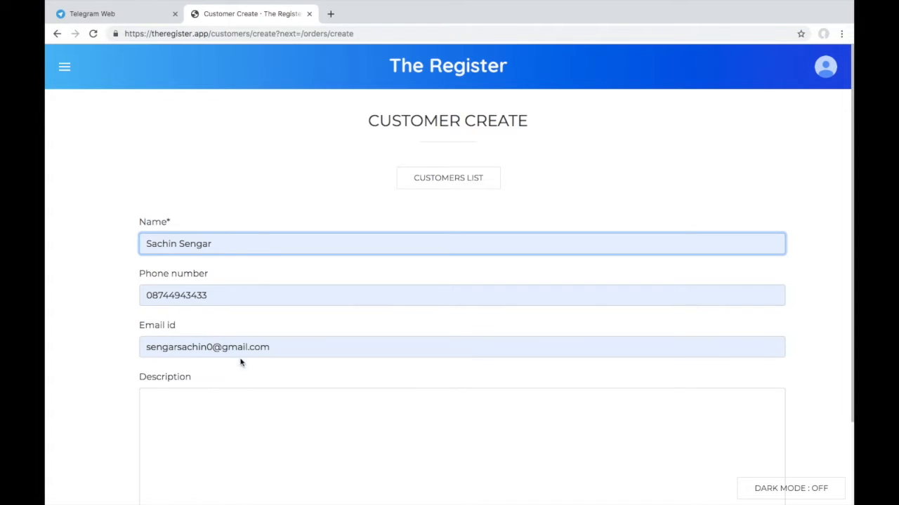
pyautogui.scroll(-2, 208, 376)
pyautogui.click(219, 347)
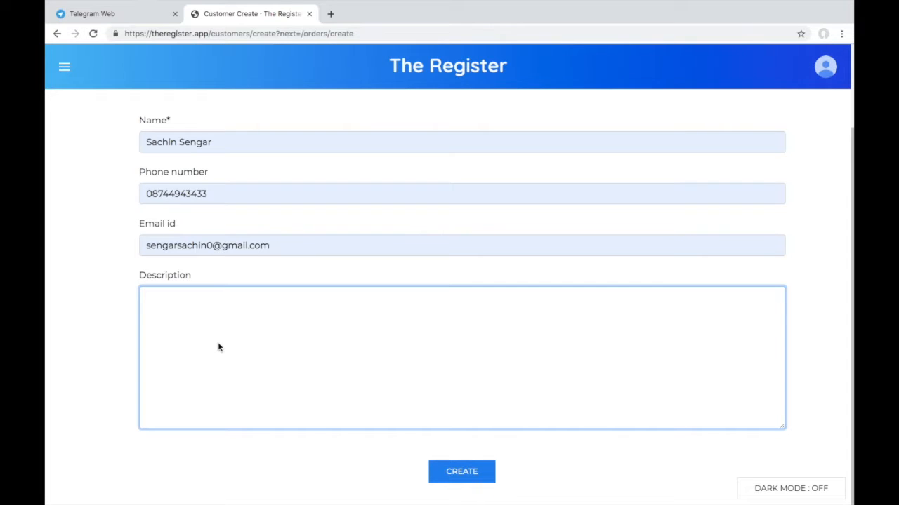
pyautogui.write('NA')
pyautogui.click(154, 302)
pyautogui.write('/A')
pyautogui.click(464, 478)
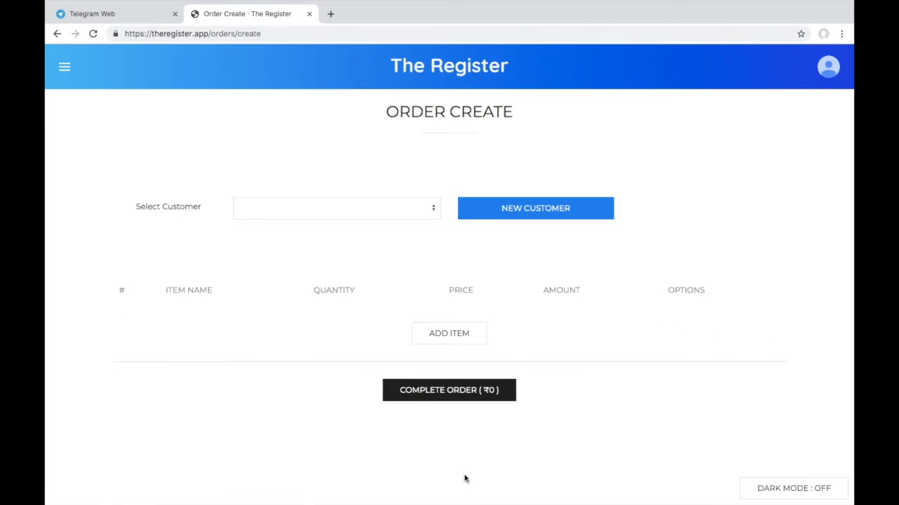
# Select the newly created customer in the order's customer dropdown.
pyautogui.click(422, 215)
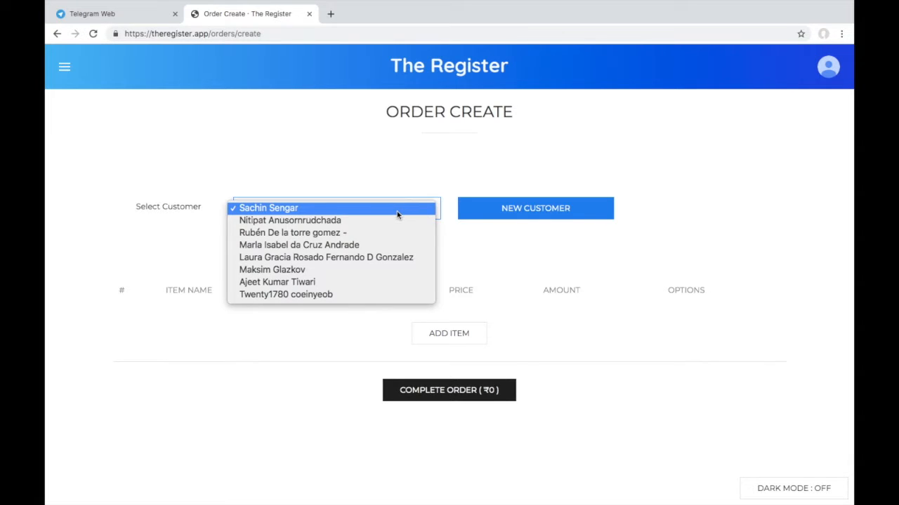
pyautogui.click(396, 213)
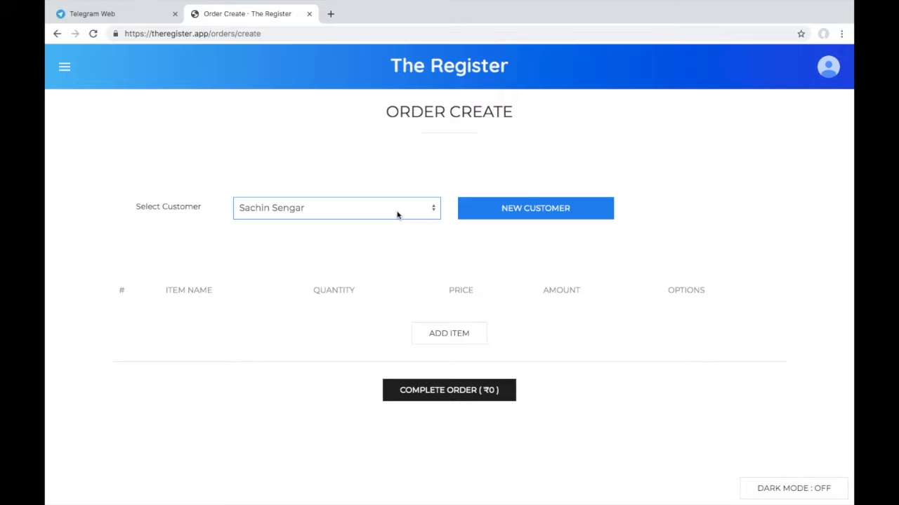
# Add one Black Coffee (quantity 1) and complete the ₹50 order.
pyautogui.click(441, 337)
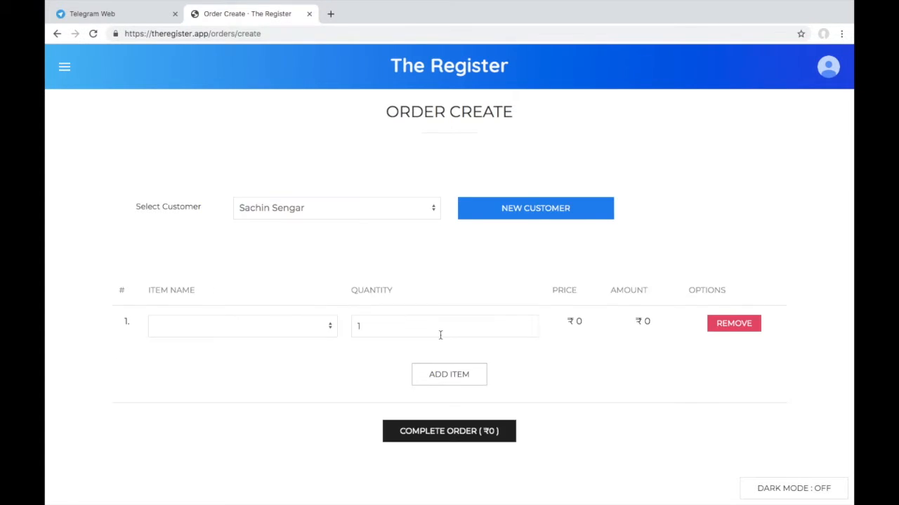
pyautogui.click(297, 326)
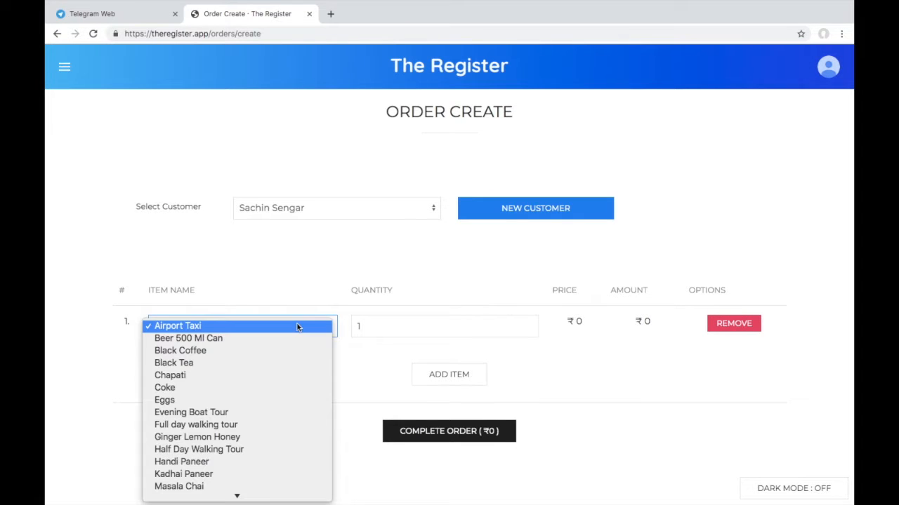
pyautogui.click(270, 351)
pyautogui.click(505, 324)
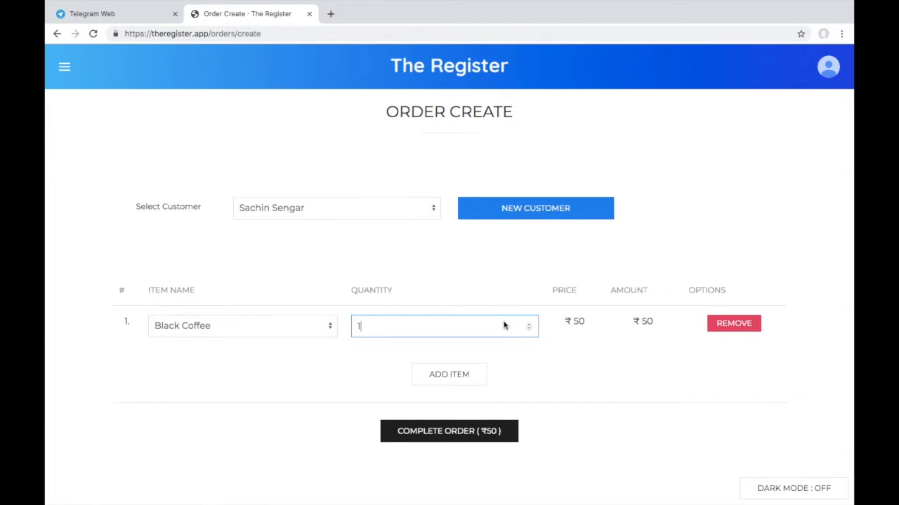
pyautogui.press('BackSpace')
pyautogui.write('5')
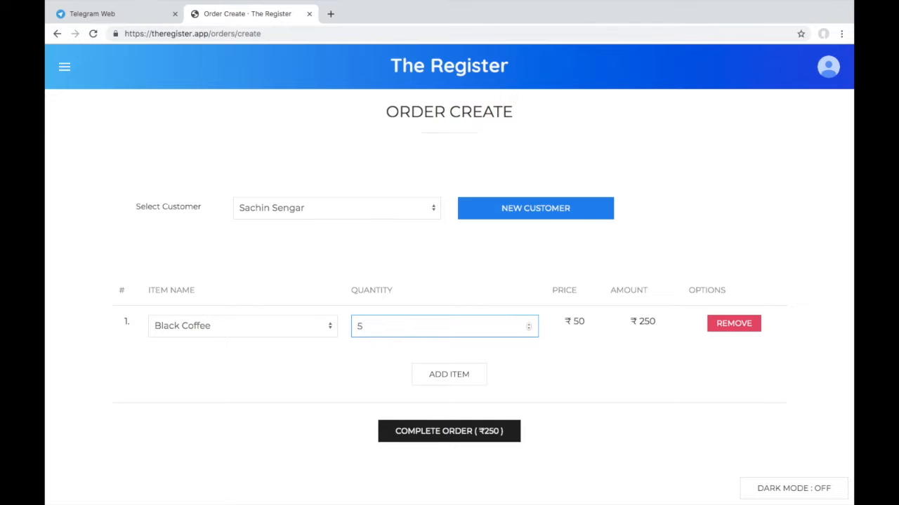
pyautogui.press('BackSpace')
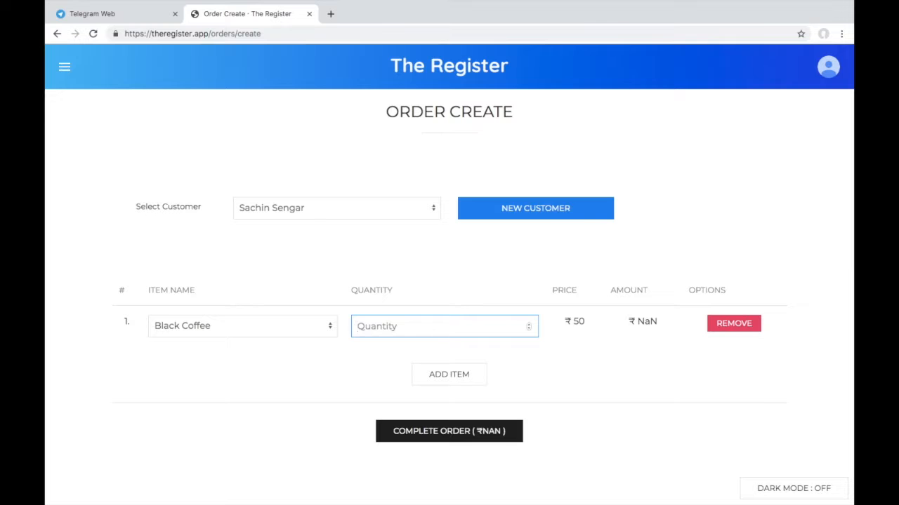
pyautogui.write('1')
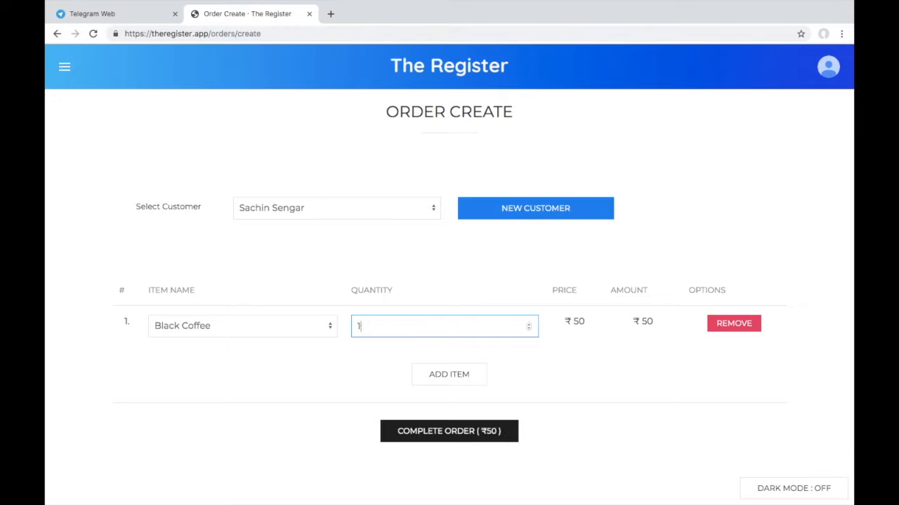
pyautogui.click(442, 433)
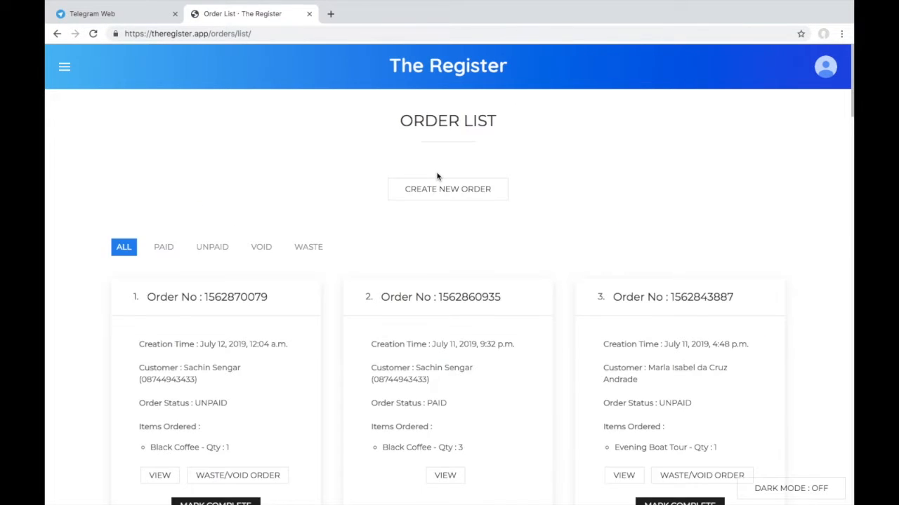
pyautogui.scroll(-1, 345, 272)
pyautogui.scroll(1, 344, 272)
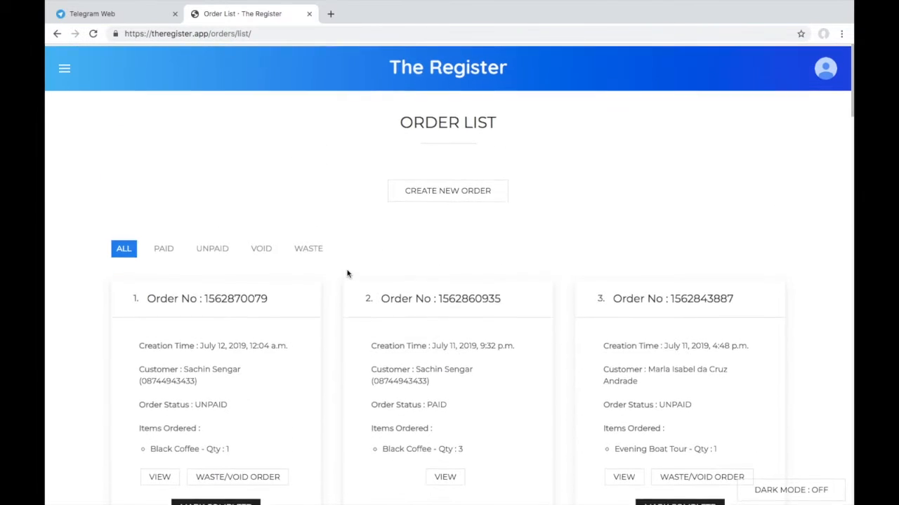
pyautogui.scroll(-5, 411, 302)
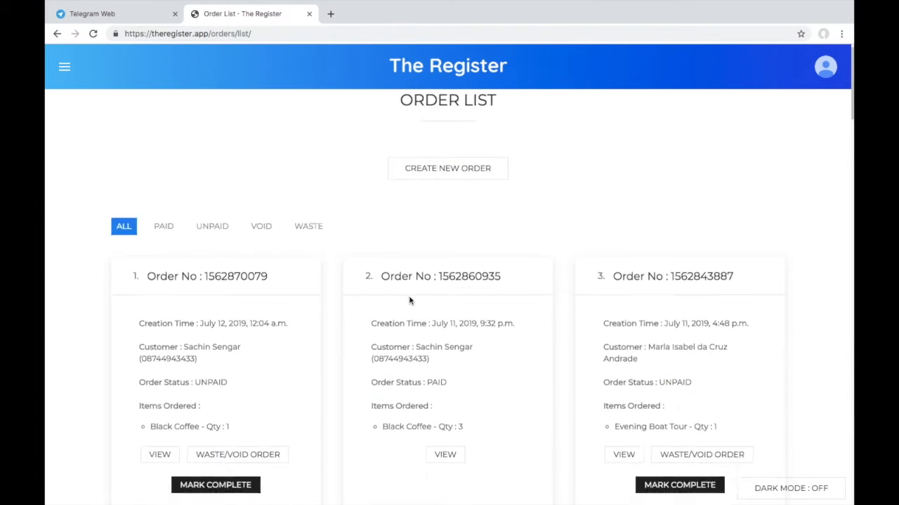
pyautogui.scroll(-3, 412, 304)
pyautogui.scroll(7, 411, 305)
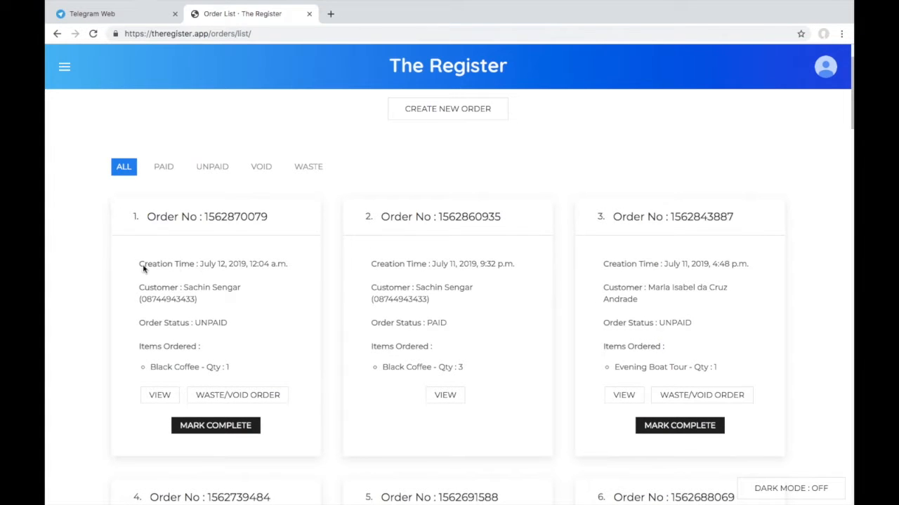
pyautogui.tripleClick(202, 267)
pyautogui.click(259, 312)
pyautogui.click(216, 430)
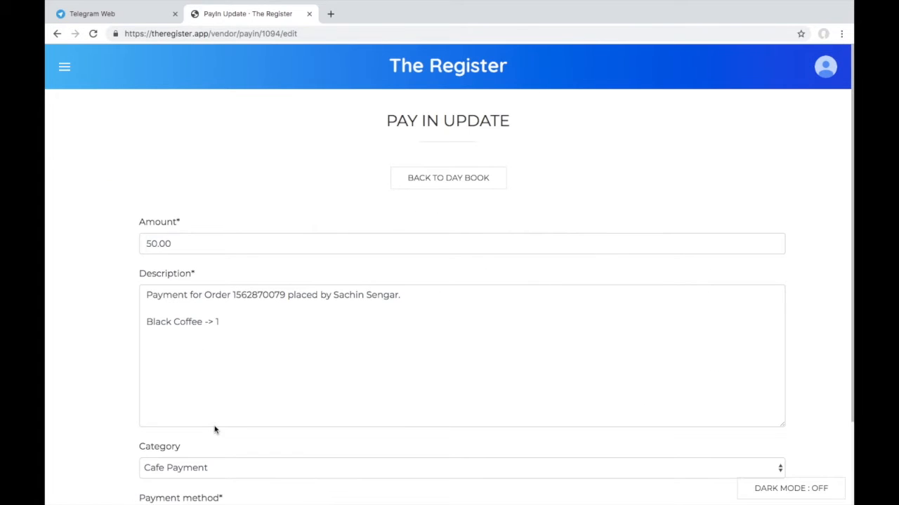
# Keep Cafe Payment category and cash method on the ₹50 pay-in and update it.
pyautogui.scroll(-1, 293, 366)
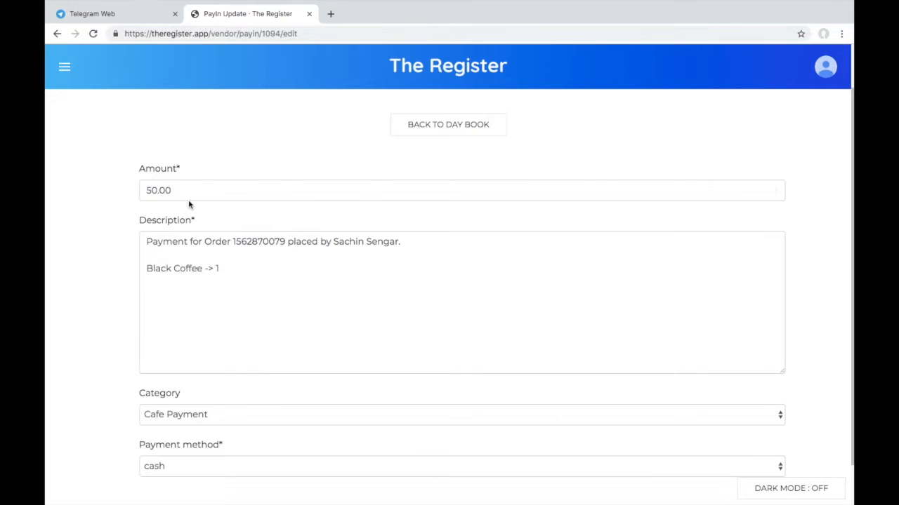
pyautogui.scroll(-1, 242, 366)
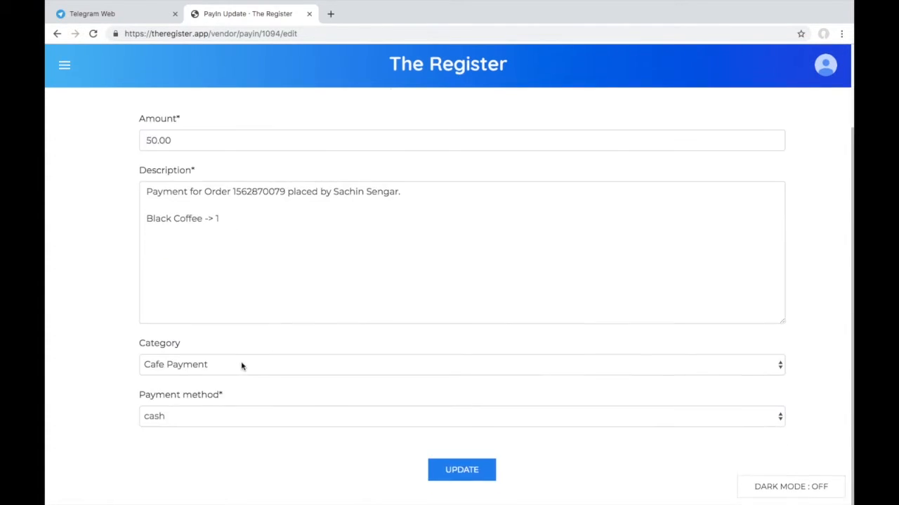
pyautogui.click(241, 366)
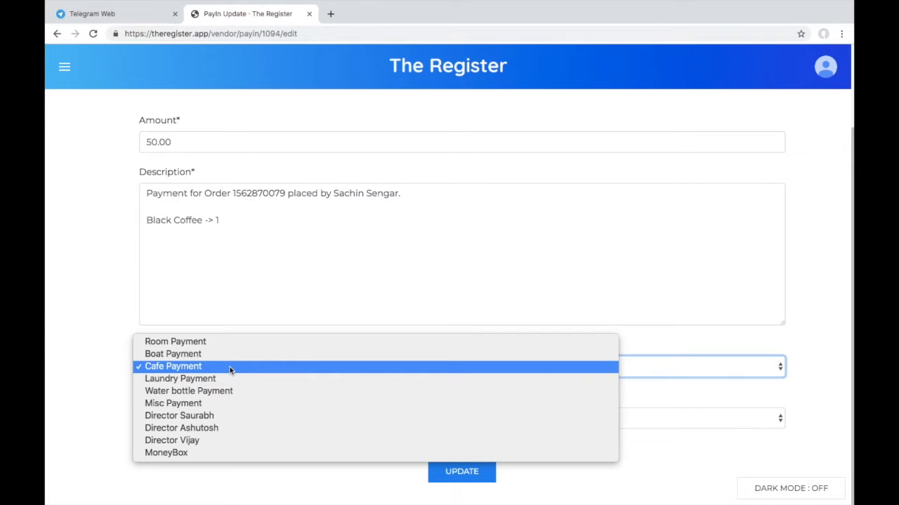
pyautogui.click(228, 366)
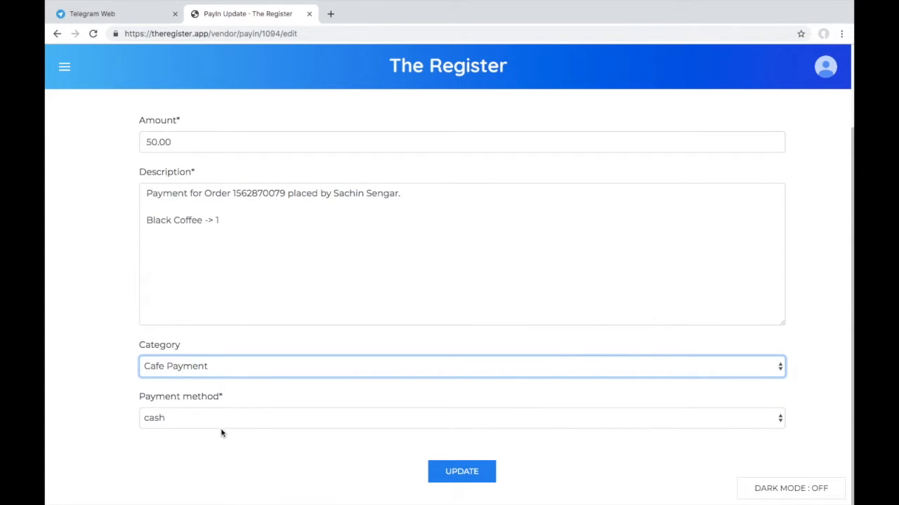
pyautogui.click(229, 425)
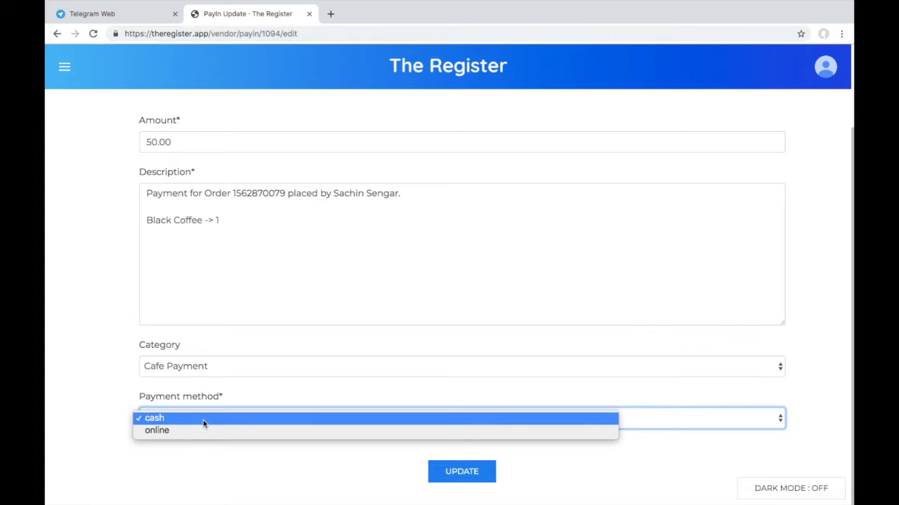
pyautogui.click(203, 422)
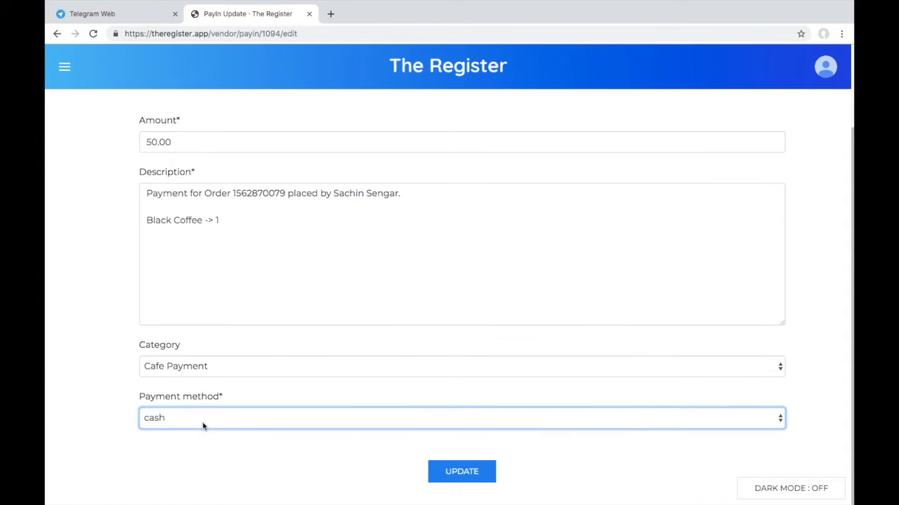
pyautogui.click(460, 477)
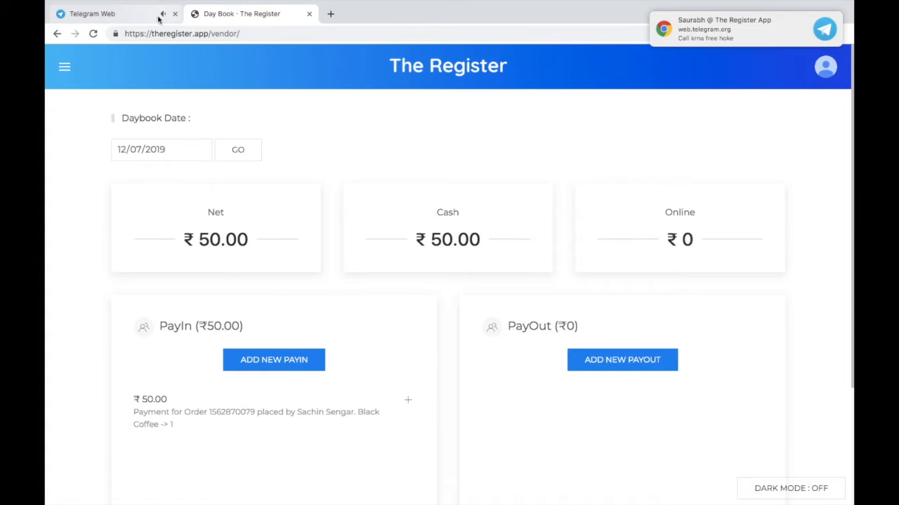
pyautogui.click(135, 19)
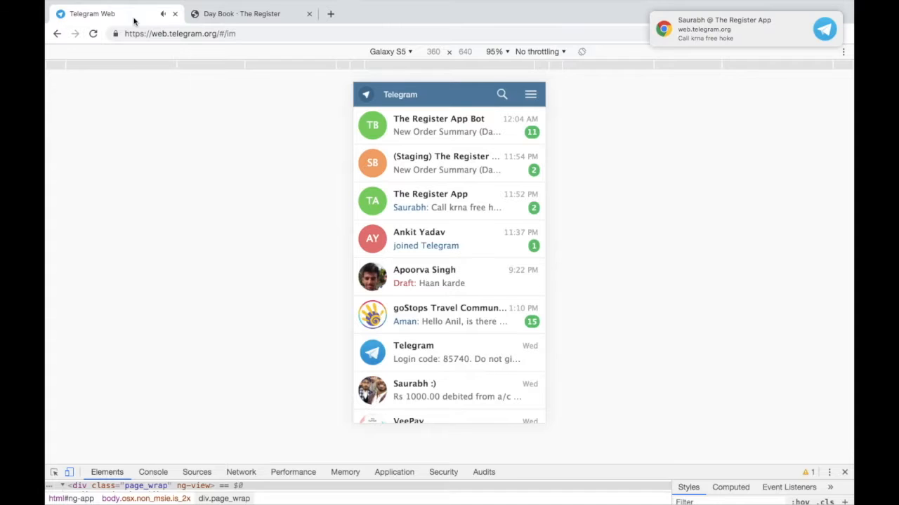
pyautogui.click(476, 133)
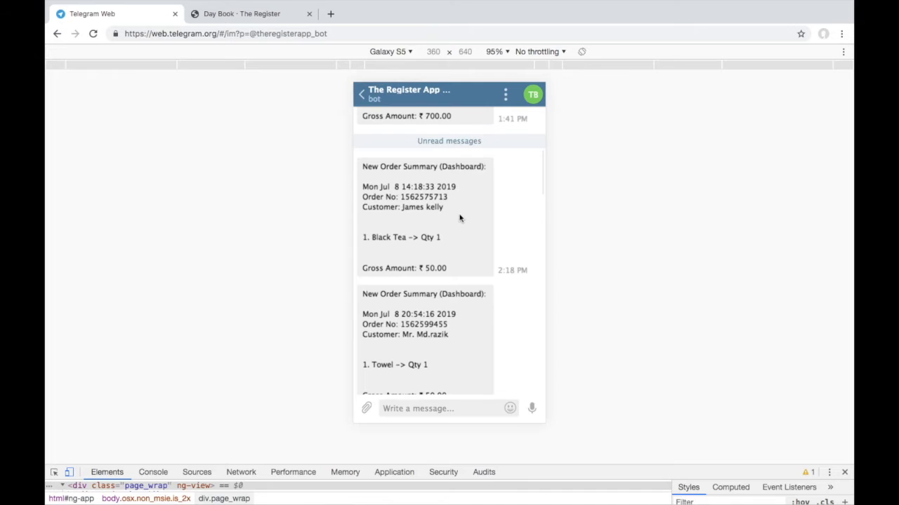
pyautogui.scroll(-5, 447, 302)
pyautogui.scroll(-10, 445, 304)
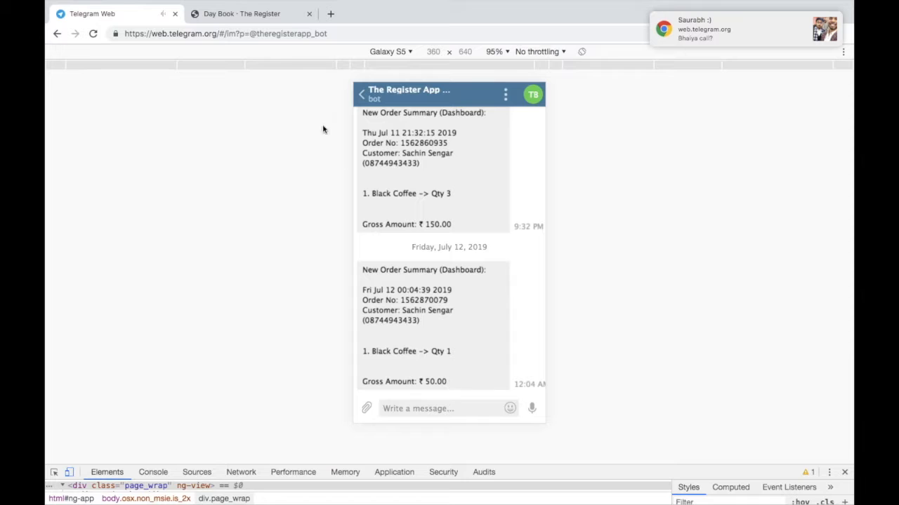
pyautogui.click(261, 19)
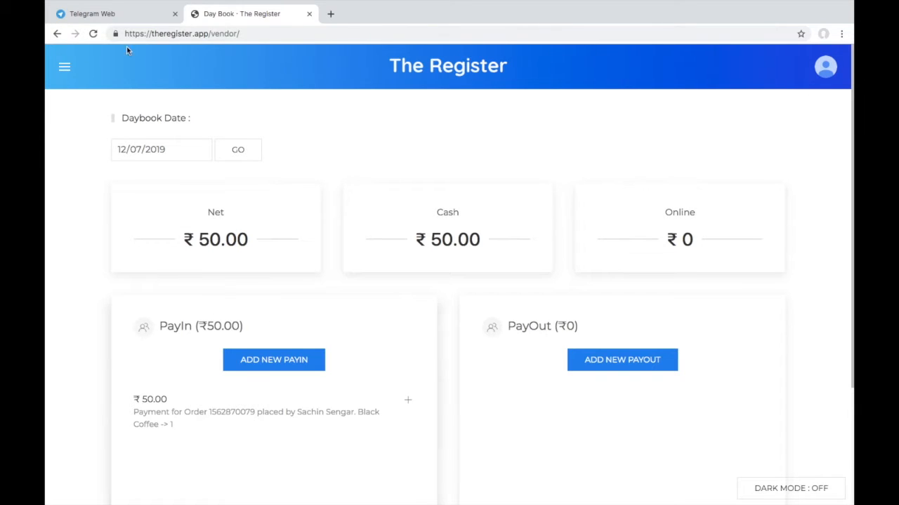
pyautogui.click(64, 68)
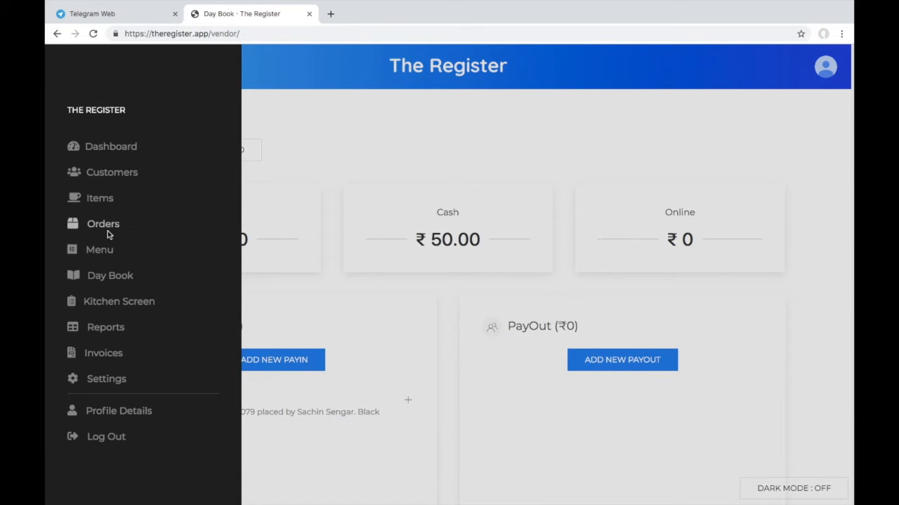
pyautogui.click(116, 276)
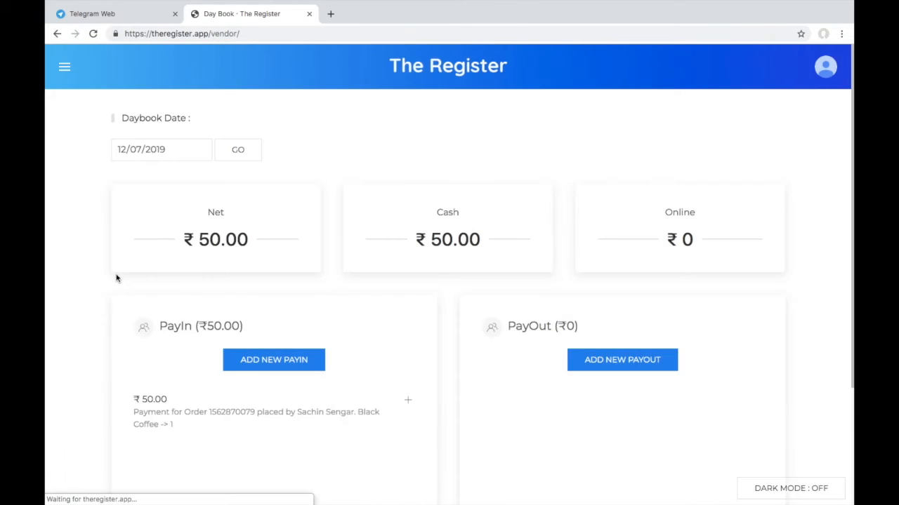
pyautogui.scroll(-1, 303, 337)
pyautogui.scroll(-1, 303, 349)
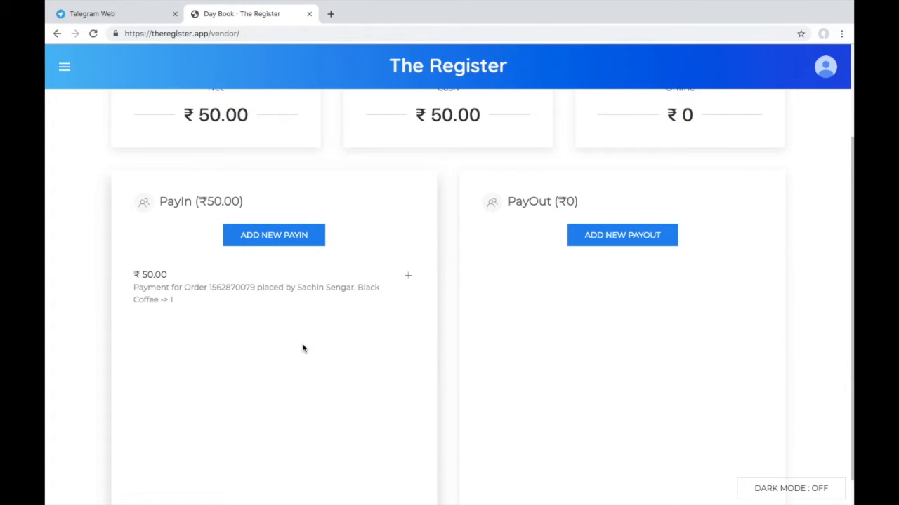
pyautogui.click(214, 294)
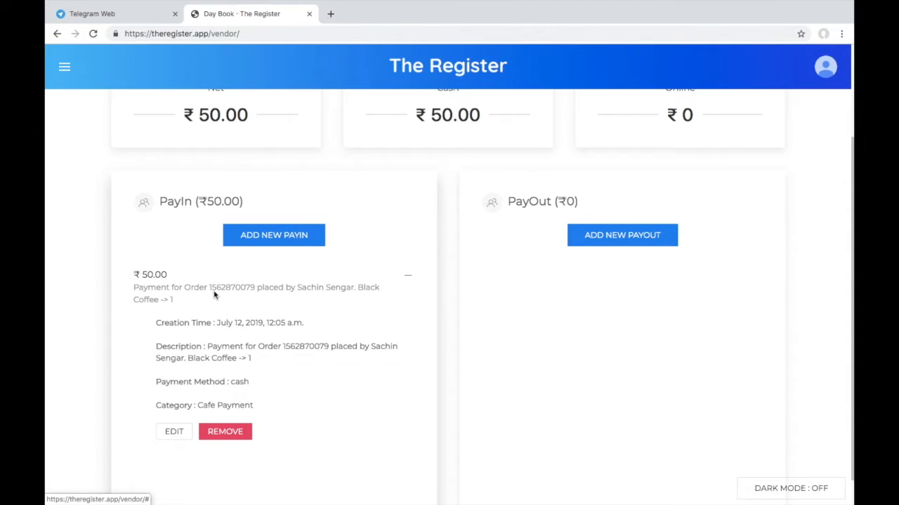
pyautogui.click(212, 295)
pyautogui.click(211, 295)
pyautogui.click(213, 294)
pyautogui.scroll(1, 185, 214)
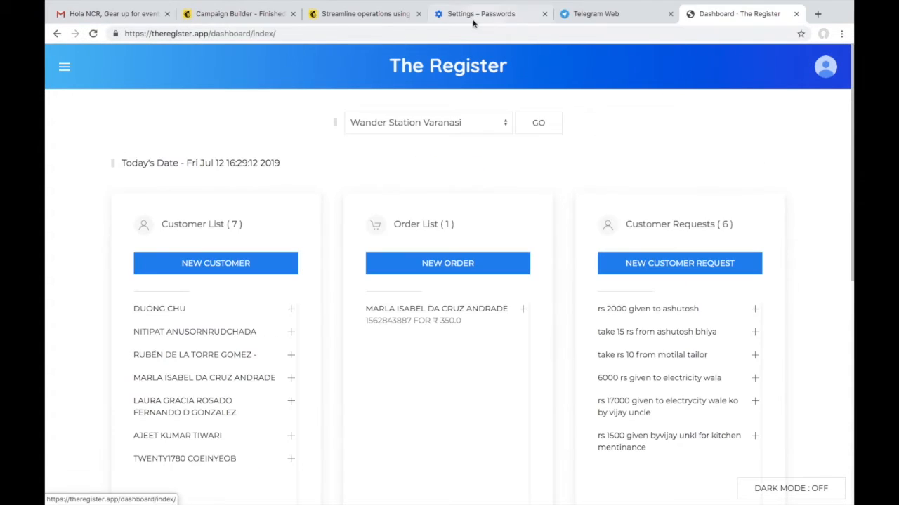
# Reload the dashboard and scroll down to the PayIn and PayOut cards.
pyautogui.click(450, 66)
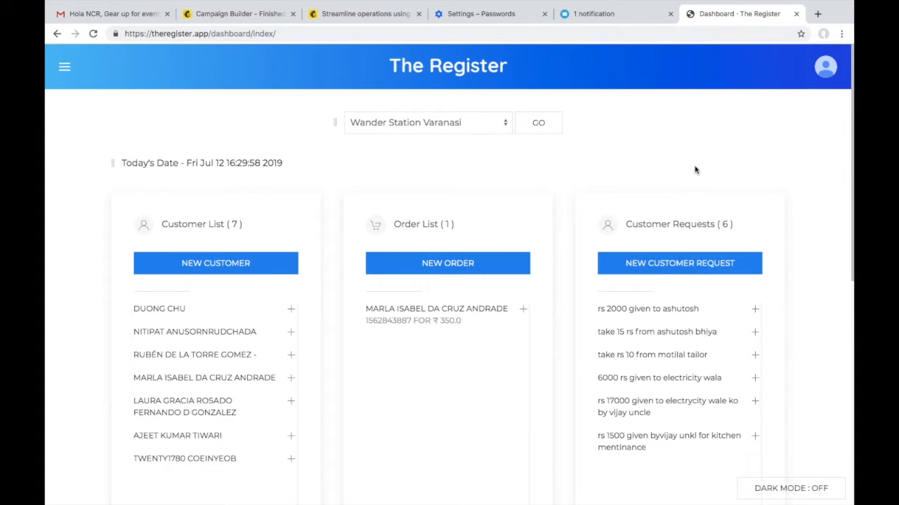
pyautogui.scroll(-5, 695, 170)
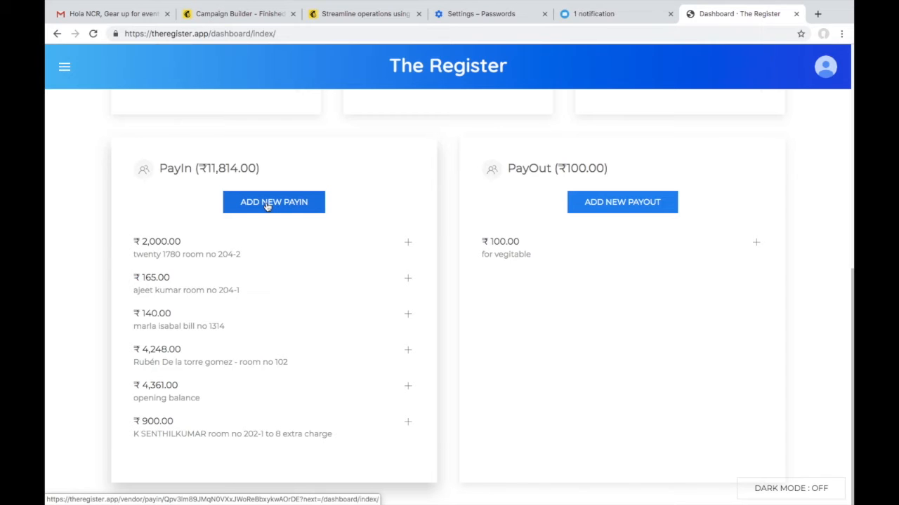
# Start a new pay-in with amount 5000 and description 'Test'.
pyautogui.click(266, 204)
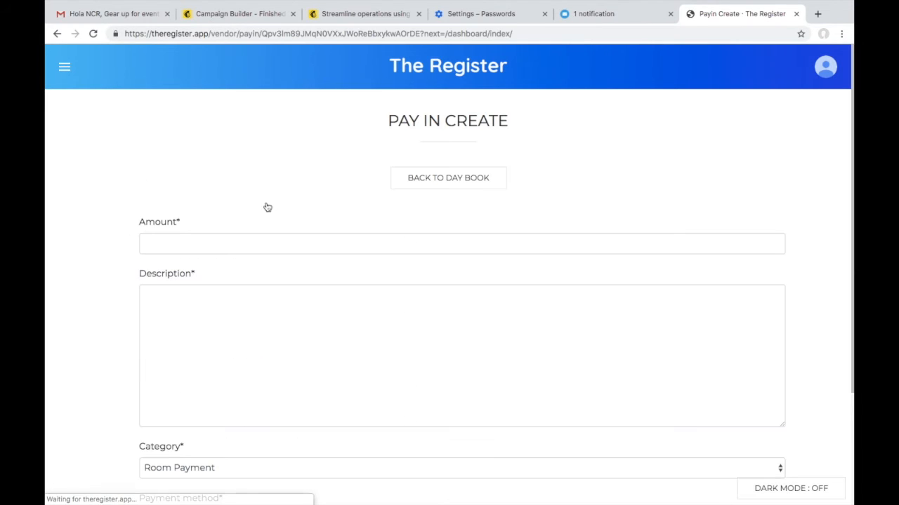
pyautogui.click(243, 240)
pyautogui.write('5000')
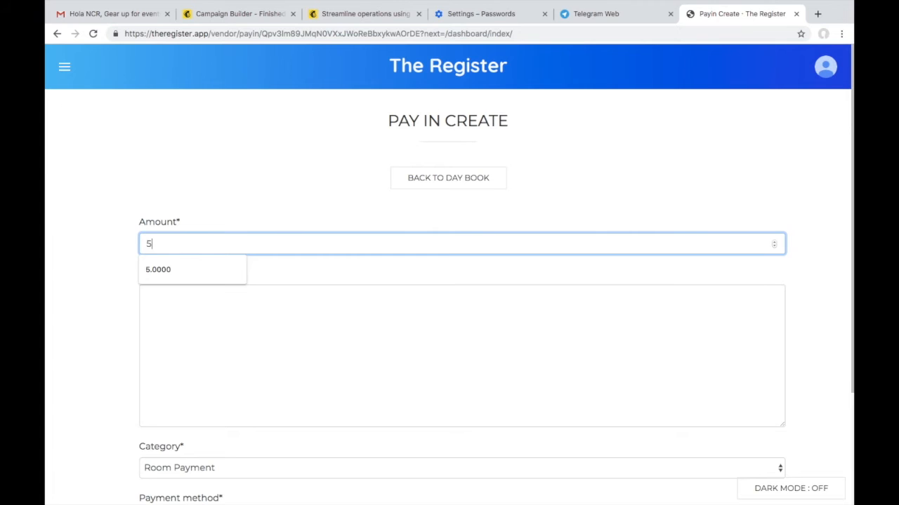
pyautogui.click(211, 308)
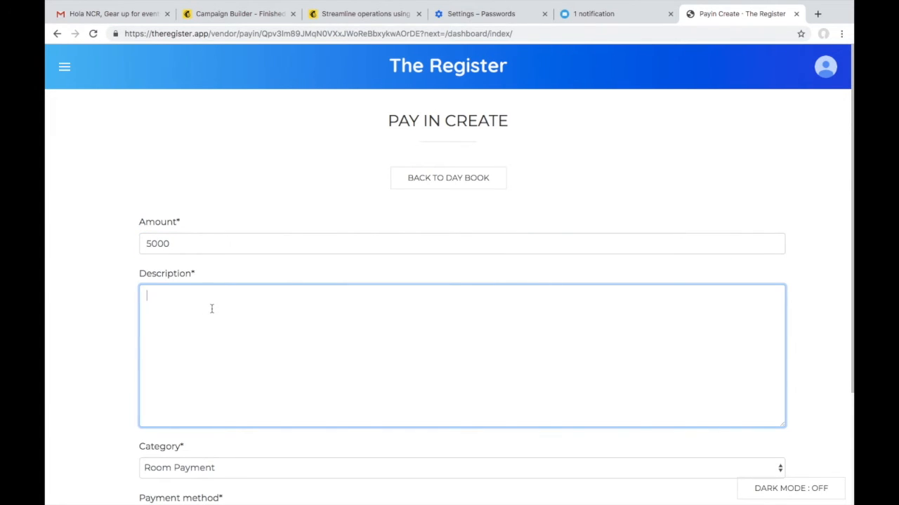
pyautogui.write('D')
pyautogui.press('BackSpace')
pyautogui.write('Test')
# Keep Room Payment as the category and create the ₹5000 pay-in.
pyautogui.scroll(-2, 393, 317)
pyautogui.click(315, 320)
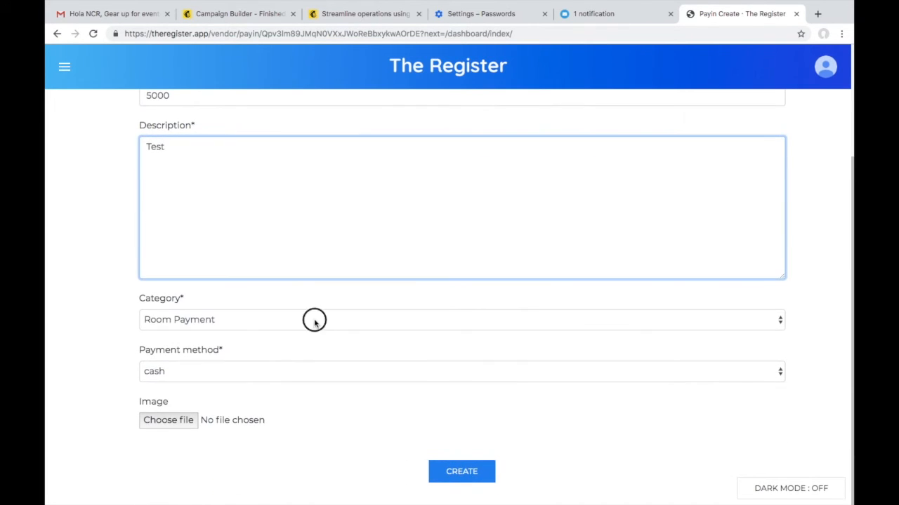
pyautogui.click(313, 320)
pyautogui.click(307, 320)
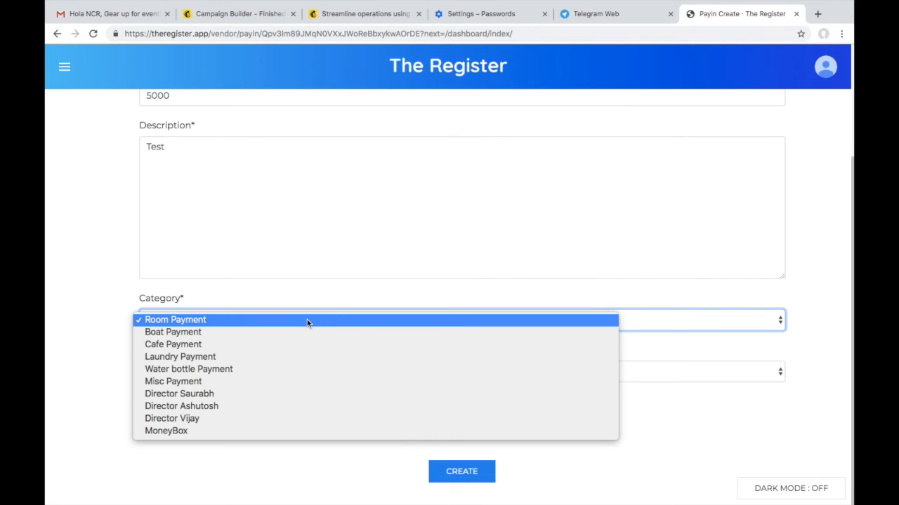
pyautogui.click(257, 321)
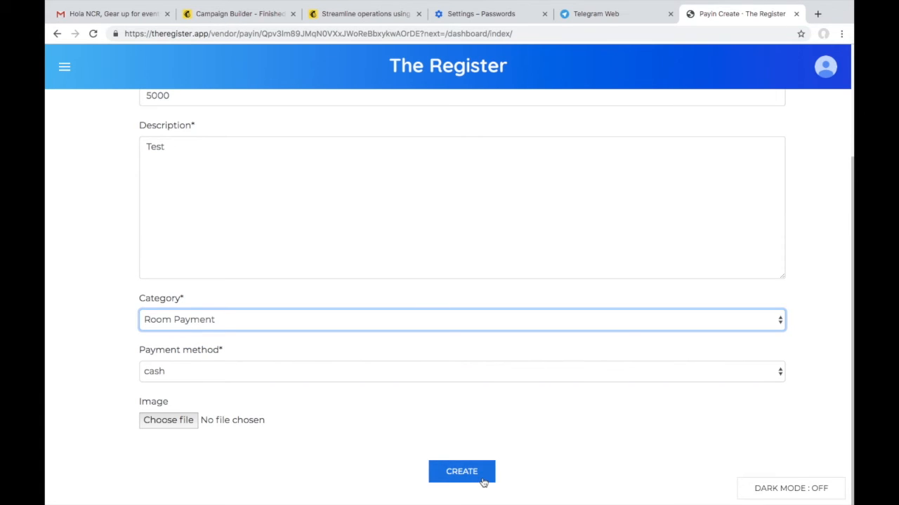
pyautogui.click(475, 479)
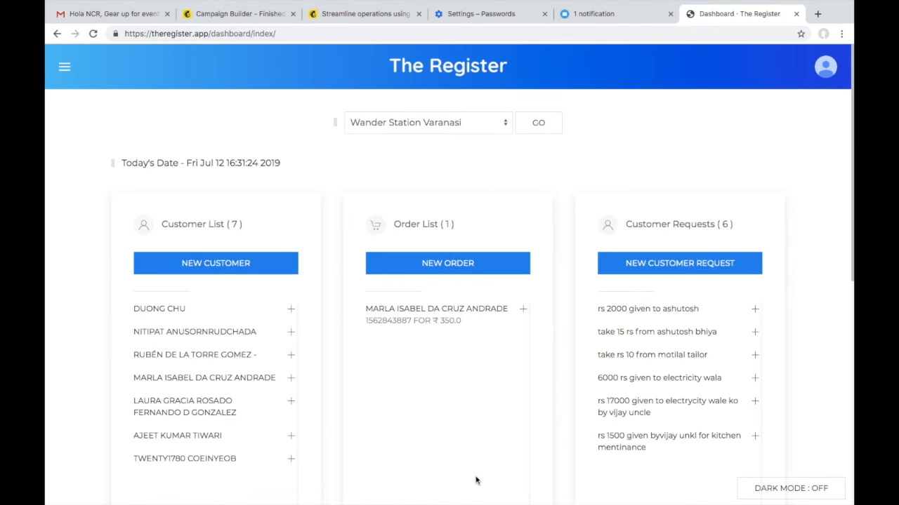
pyautogui.scroll(-5, 475, 480)
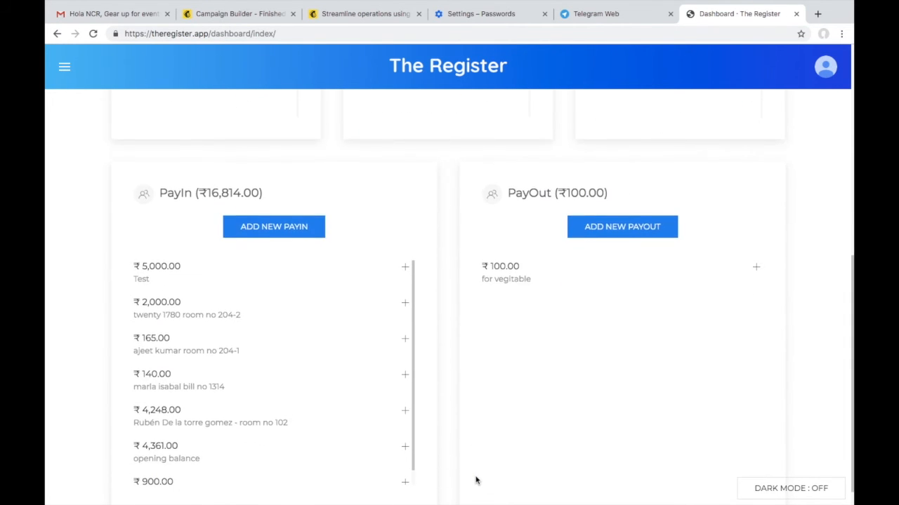
pyautogui.scroll(2, 476, 480)
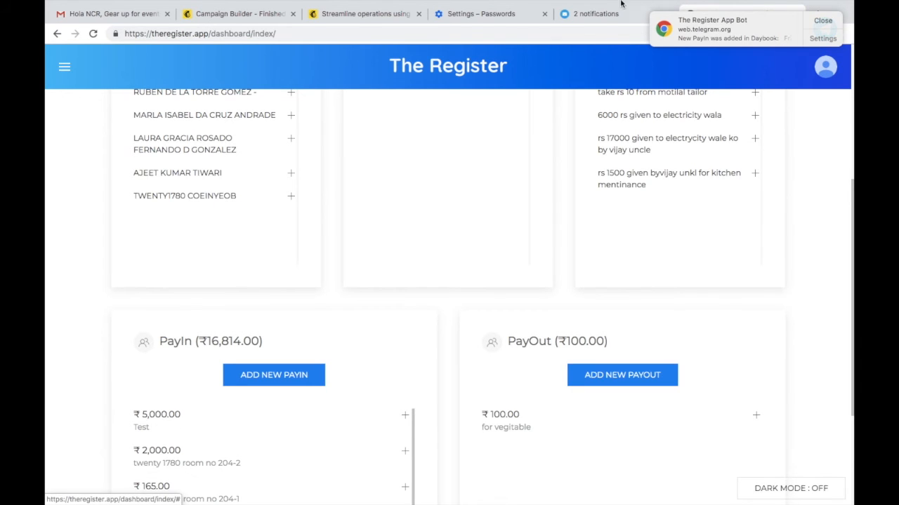
pyautogui.click(595, 14)
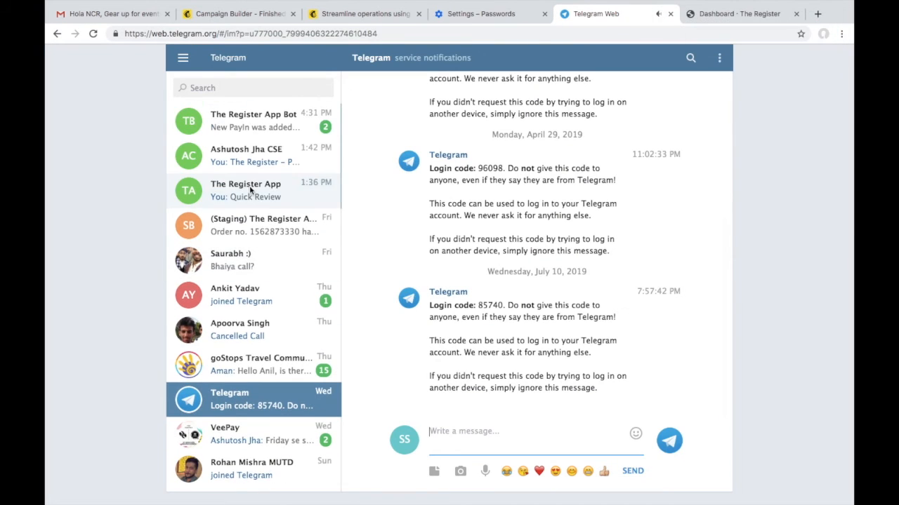
pyautogui.click(254, 127)
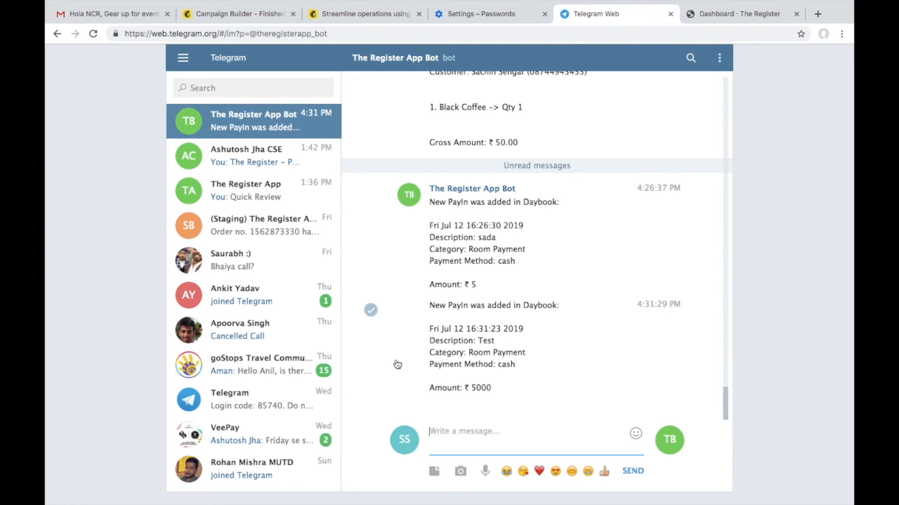
pyautogui.click(735, 20)
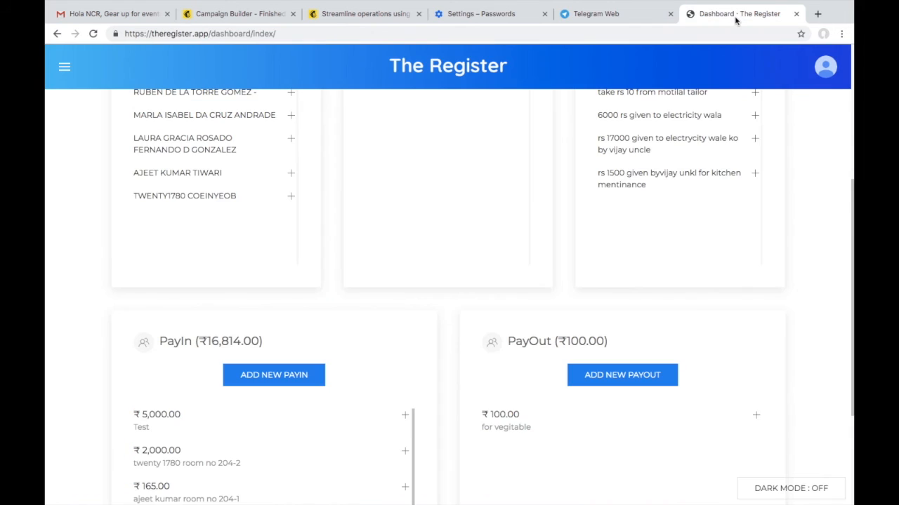
pyautogui.scroll(-3, 387, 321)
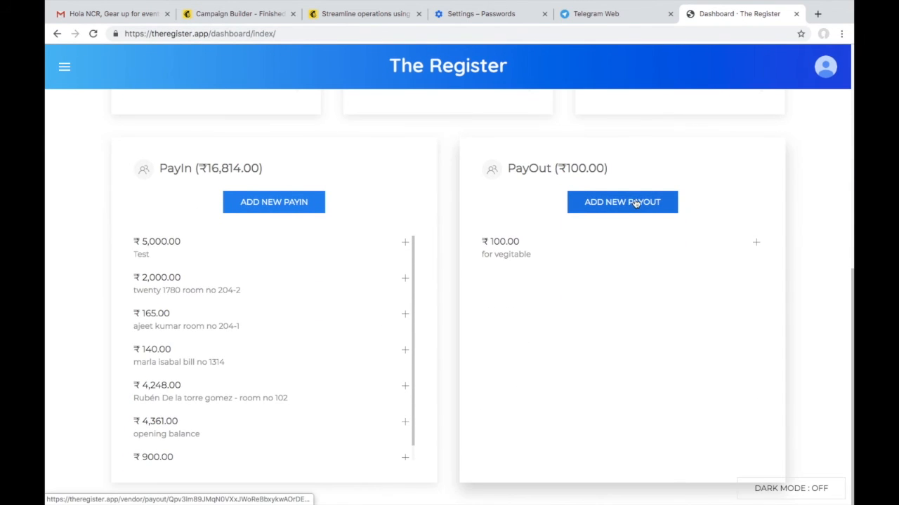